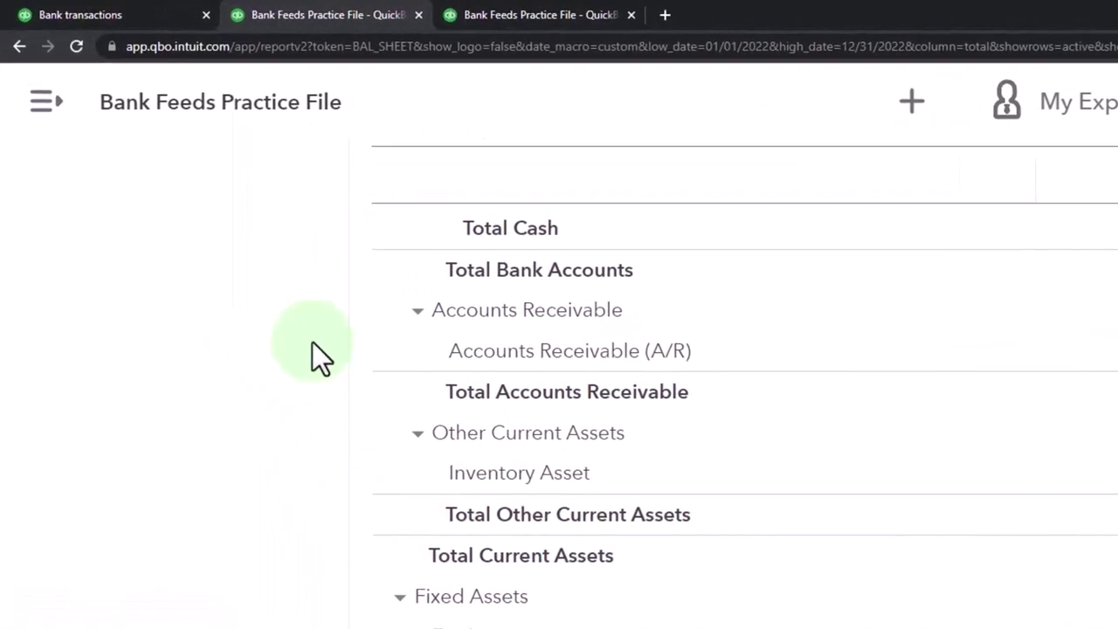
Duplicate the Bank transactions browser tab and move the copy to the front of the tab row.
click(155, 16)
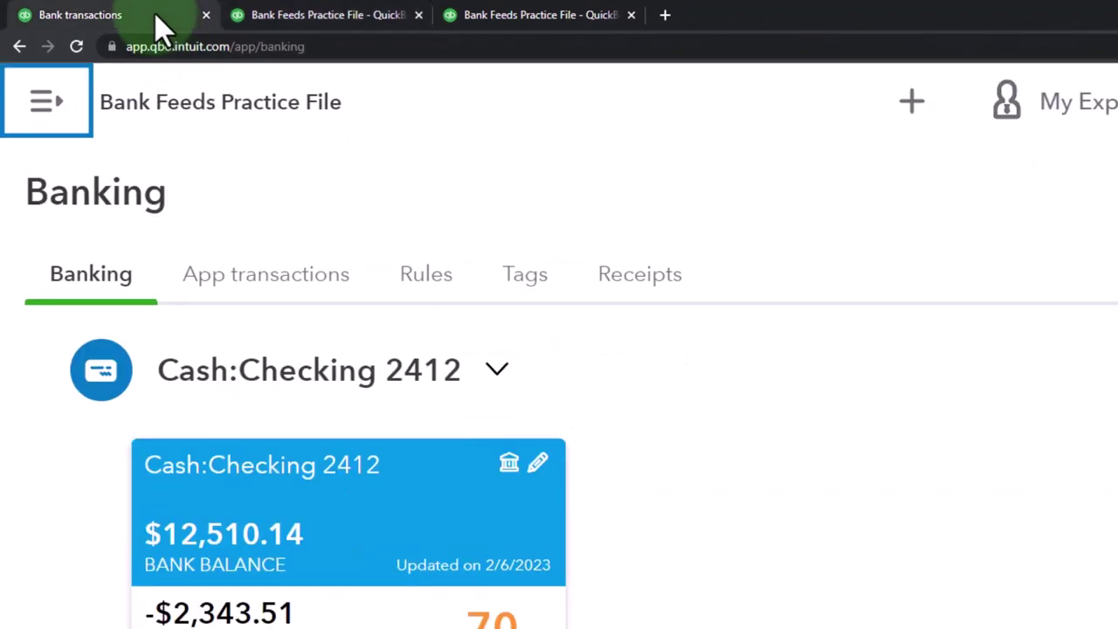
right_click(158, 29)
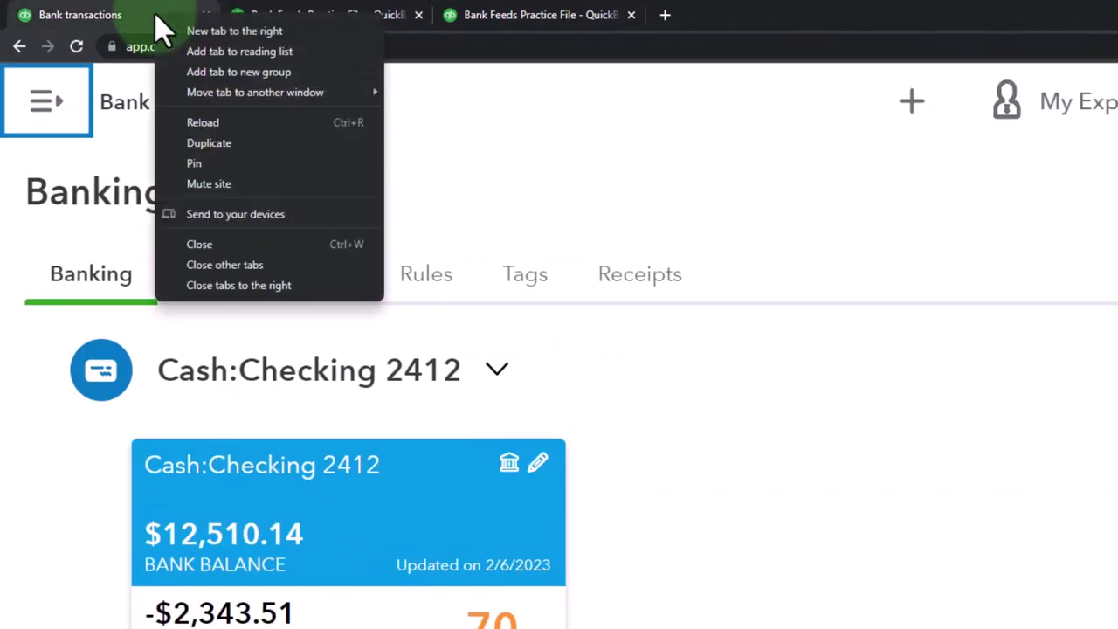
click(210, 143)
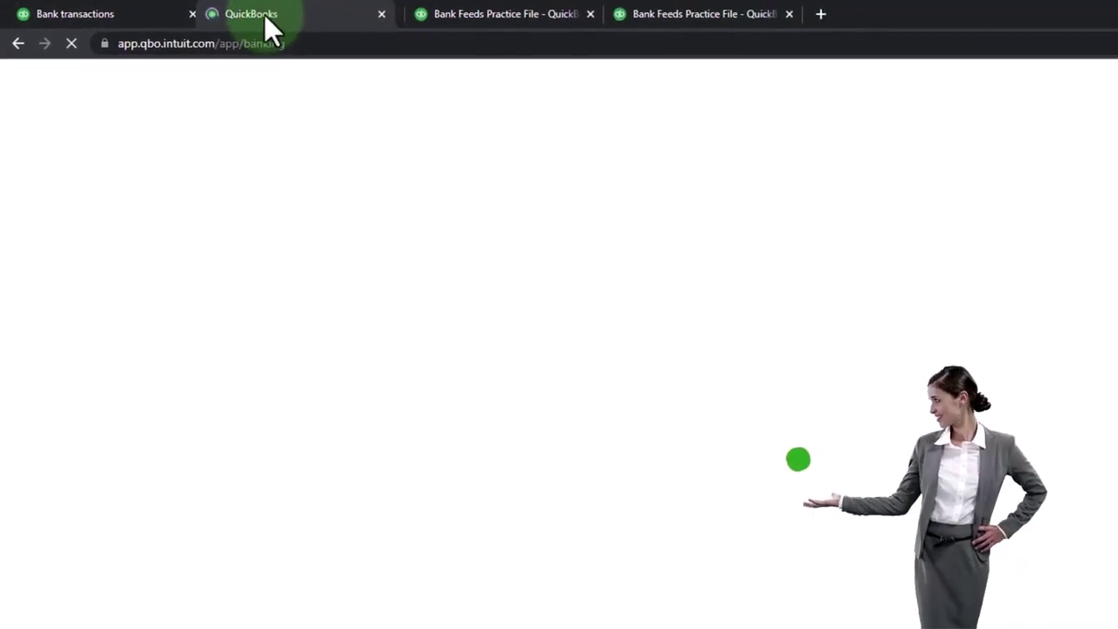
drag(265, 13, 73, 8)
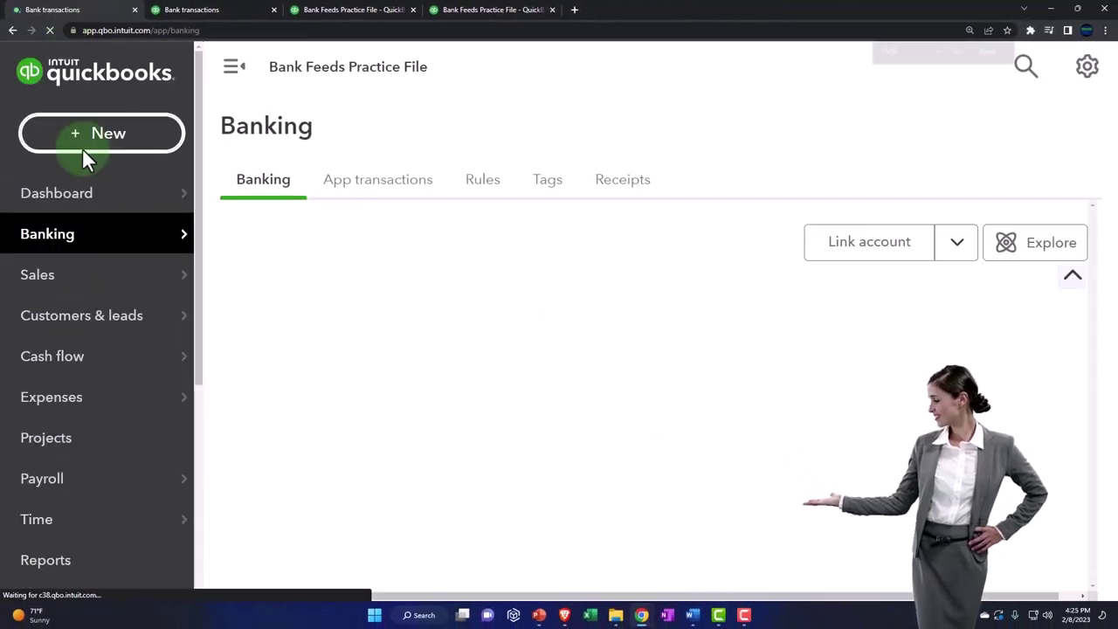
Open the Chart of Accounts in the duplicated tab and collapse the navigation menu.
key(ctrl+minus)
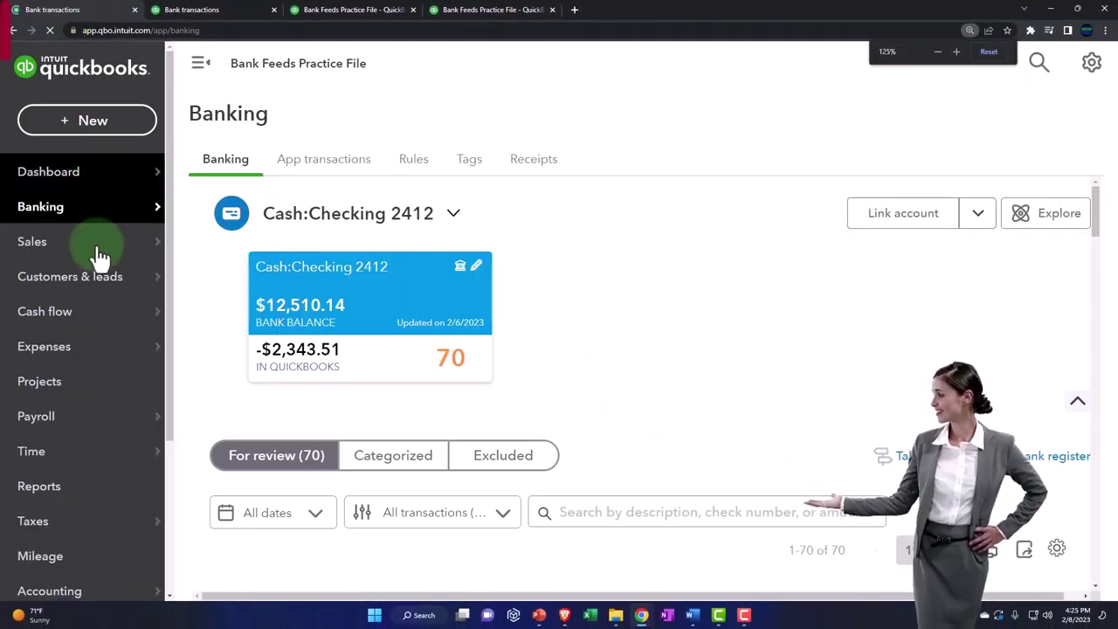
key(ctrl+minus)
scroll(87, 356, down, 1)
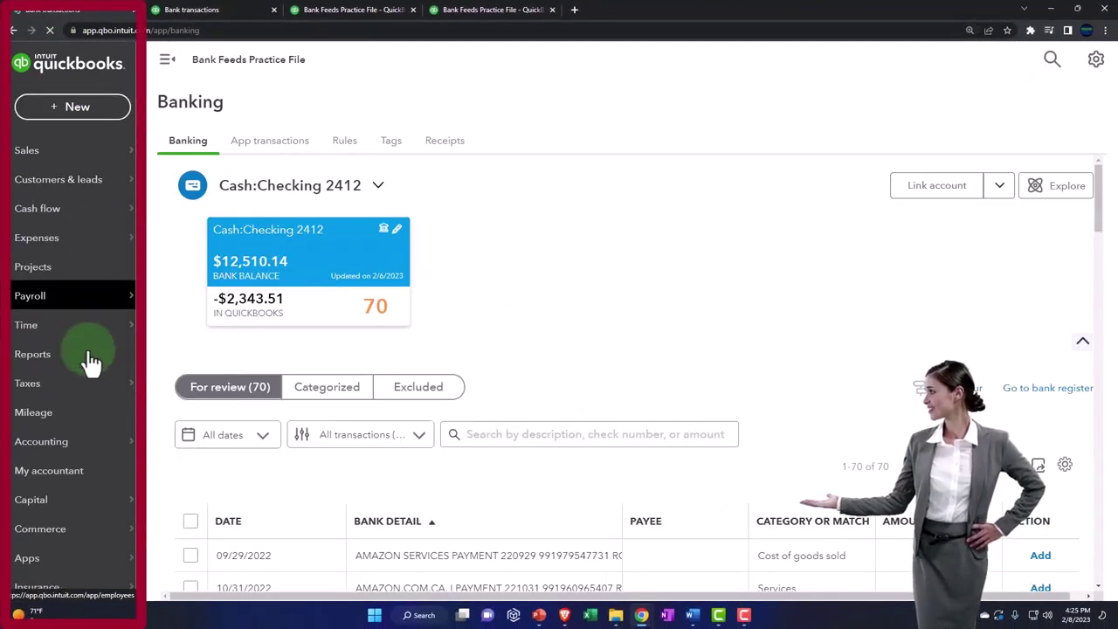
click(70, 455)
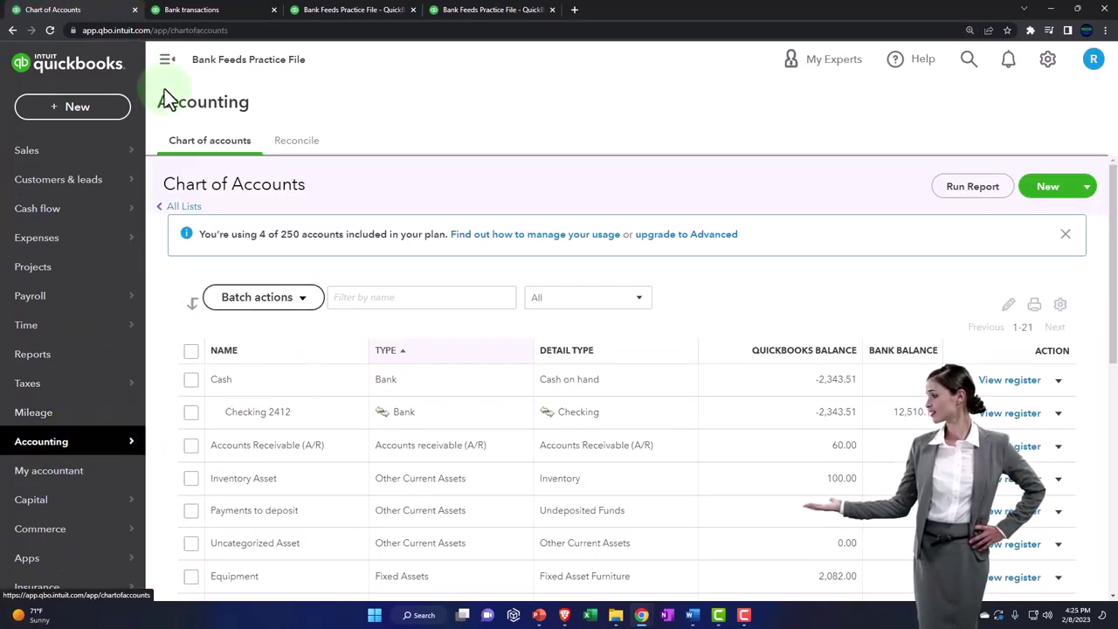
click(166, 60)
Switch to the Sample Company window, locate the Chart of accounts under Bookkeeping, and return to the Bank Feeds Practice File.
mouse_move(641, 611)
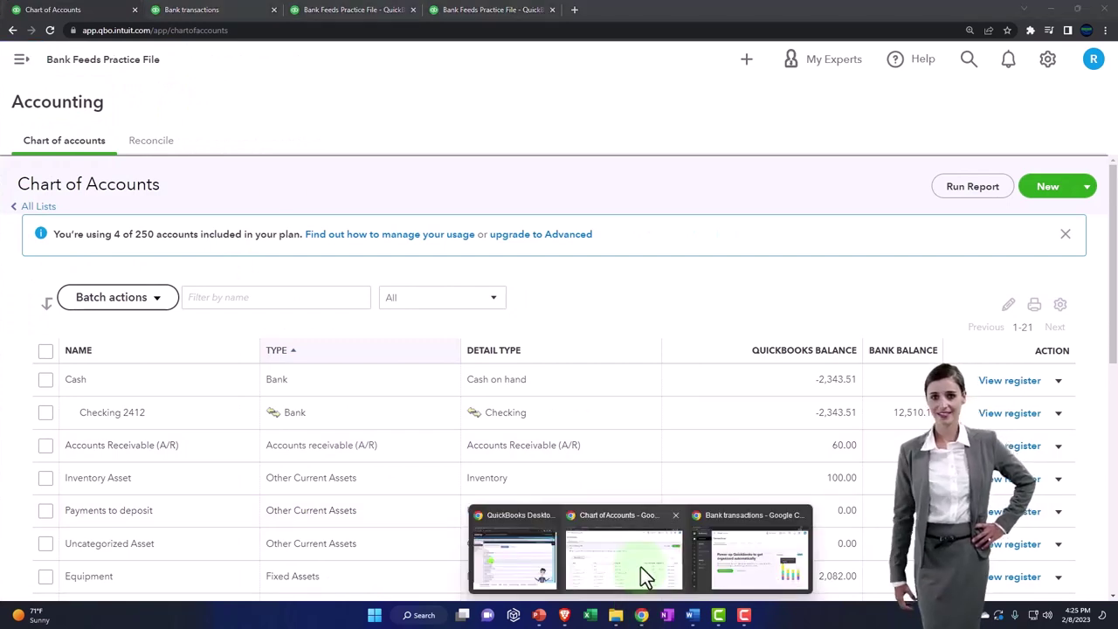
click(748, 563)
mouse_move(42, 249)
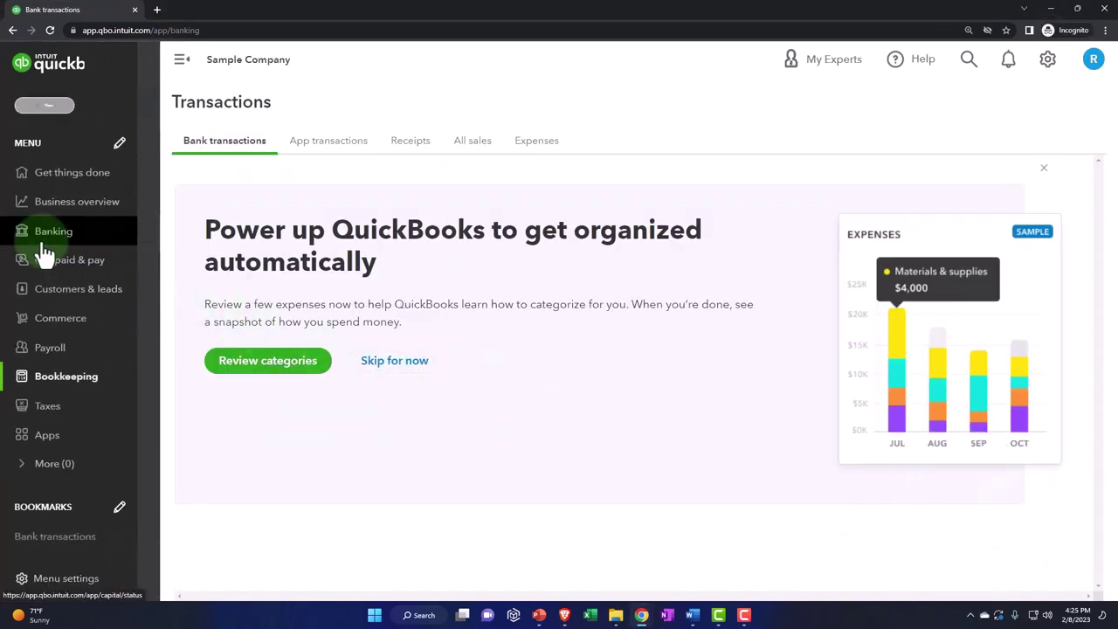
click(55, 381)
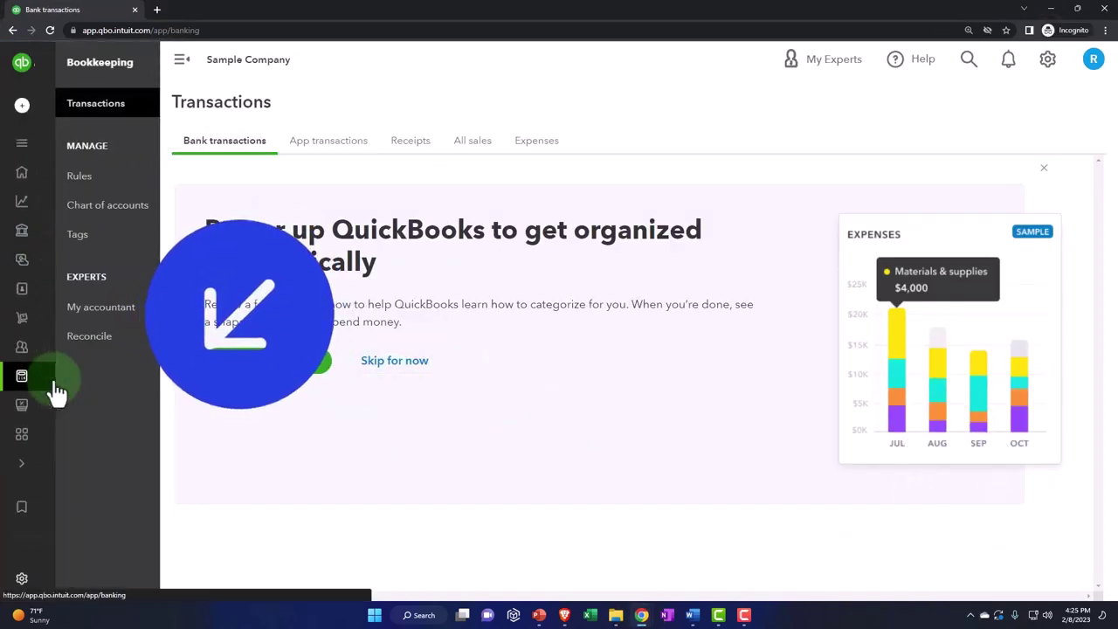
click(85, 220)
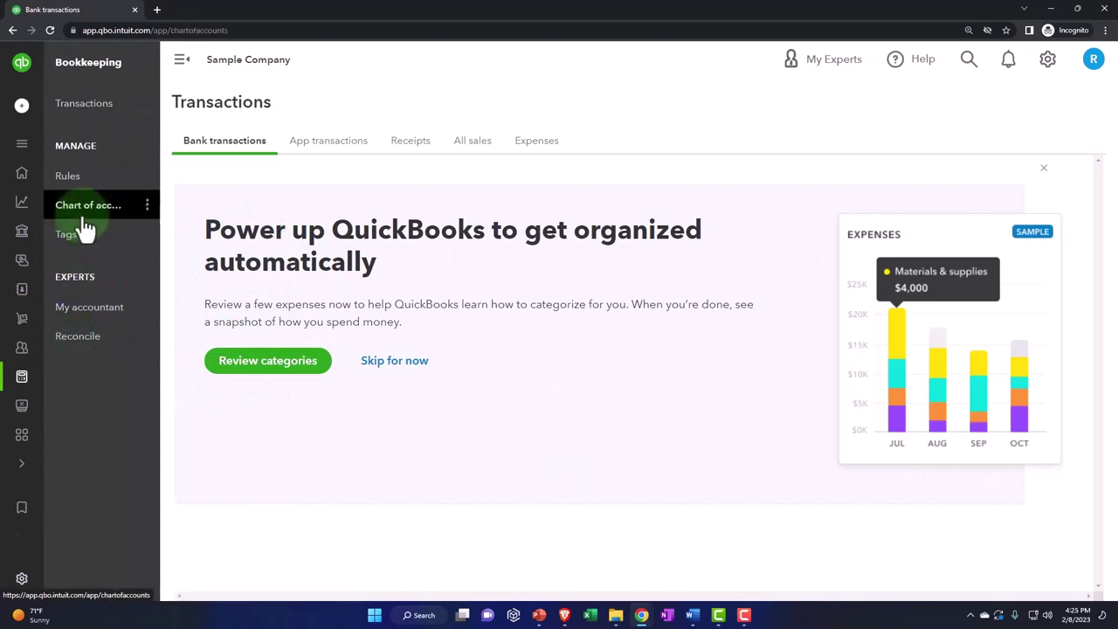
click(1049, 11)
Start a new Assets account in the chart of accounts and save it under Other Current Assets.
scroll(506, 382, down, 1)
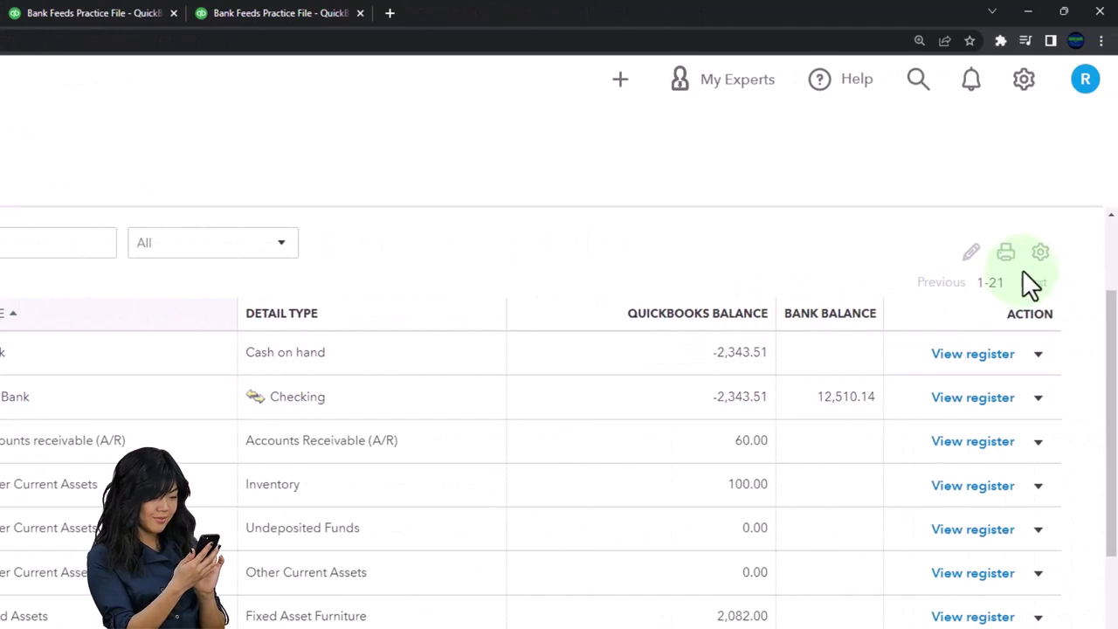
scroll(952, 332, up, 2)
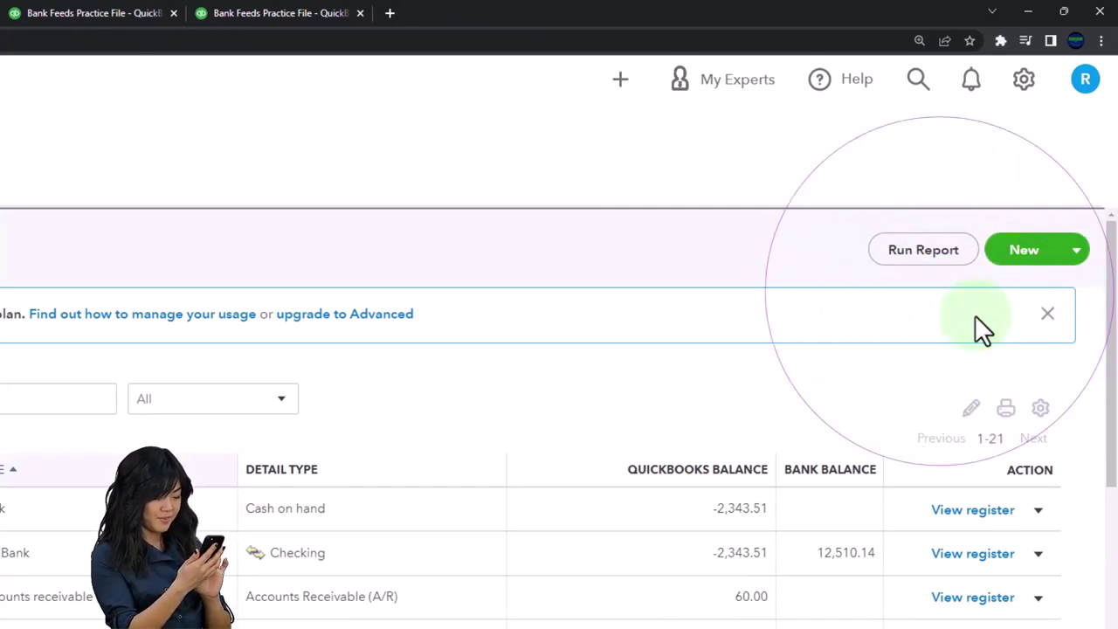
click(1024, 252)
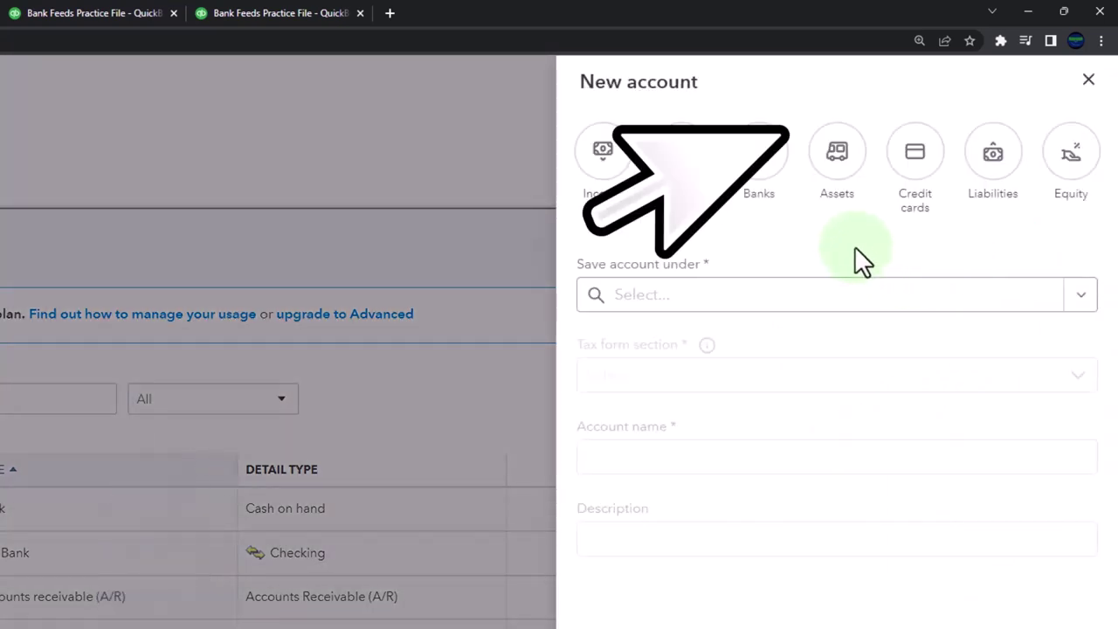
click(846, 194)
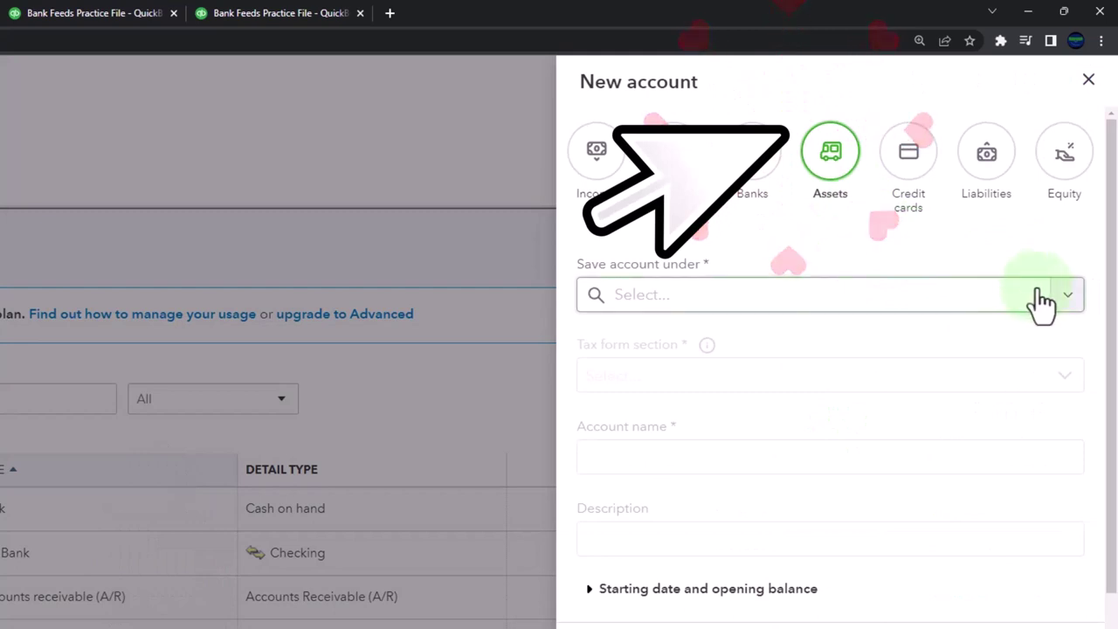
click(1066, 297)
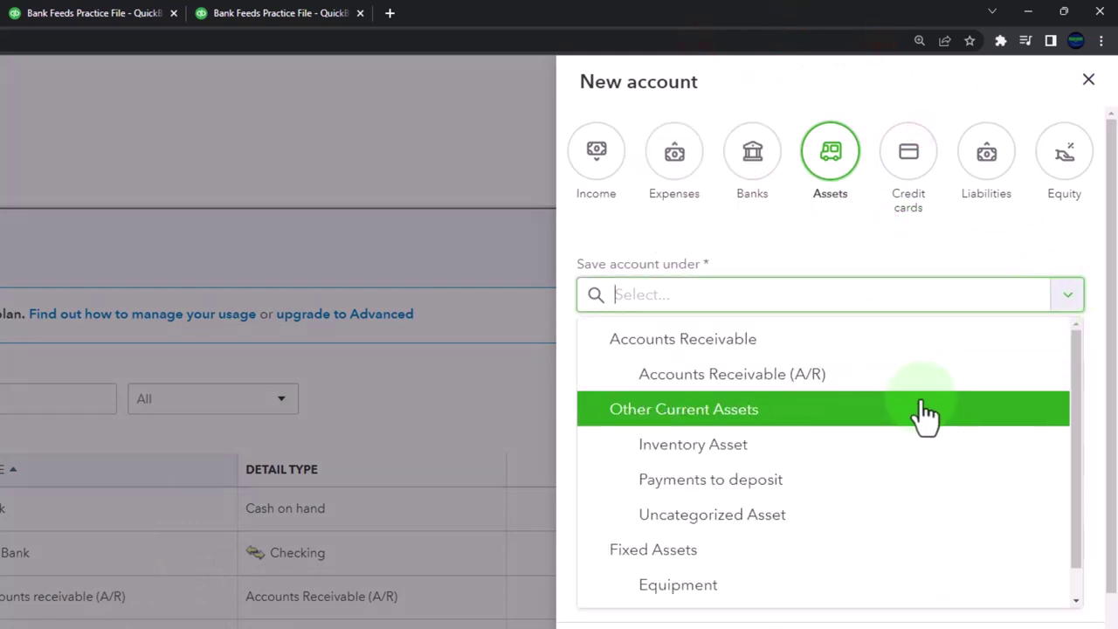
click(773, 409)
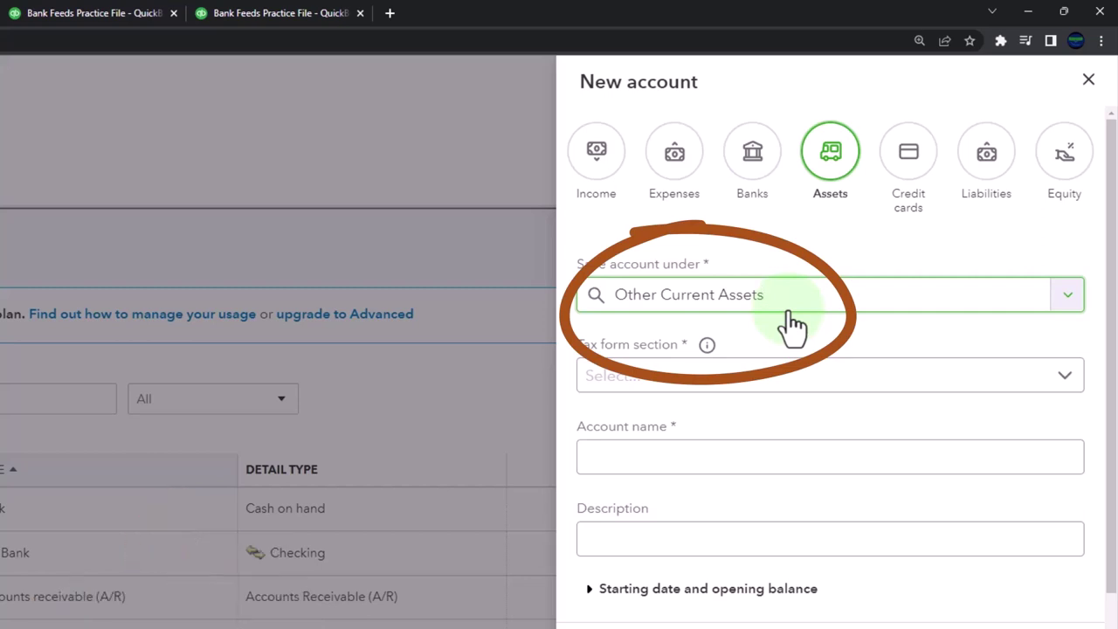
Set the new account's tax form section to Investments - Other.
click(1065, 376)
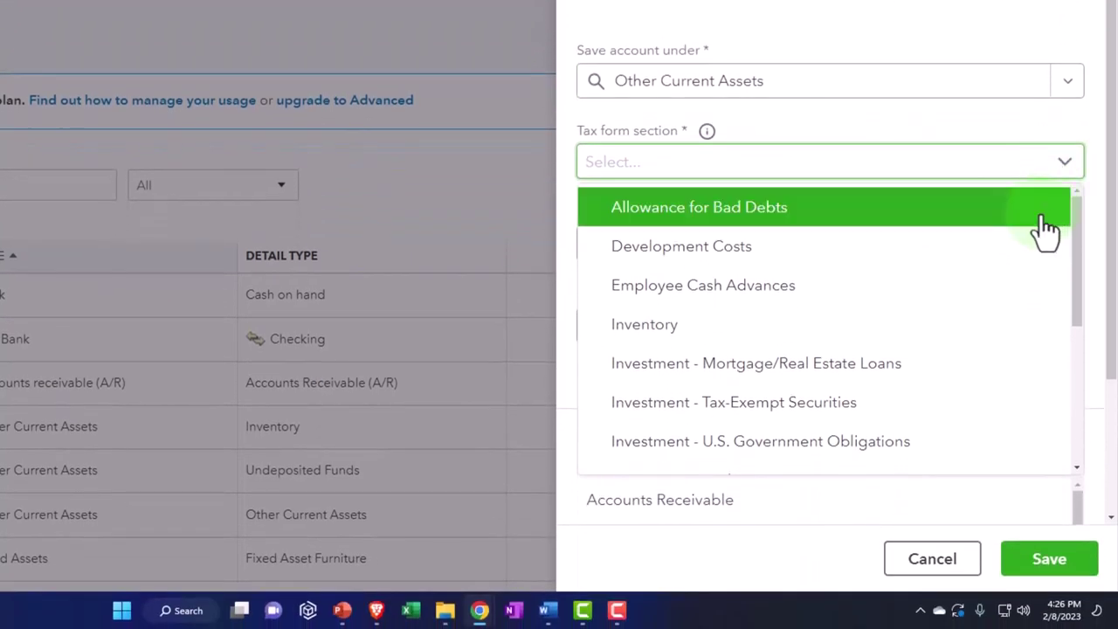
scroll(1021, 306, down, 3)
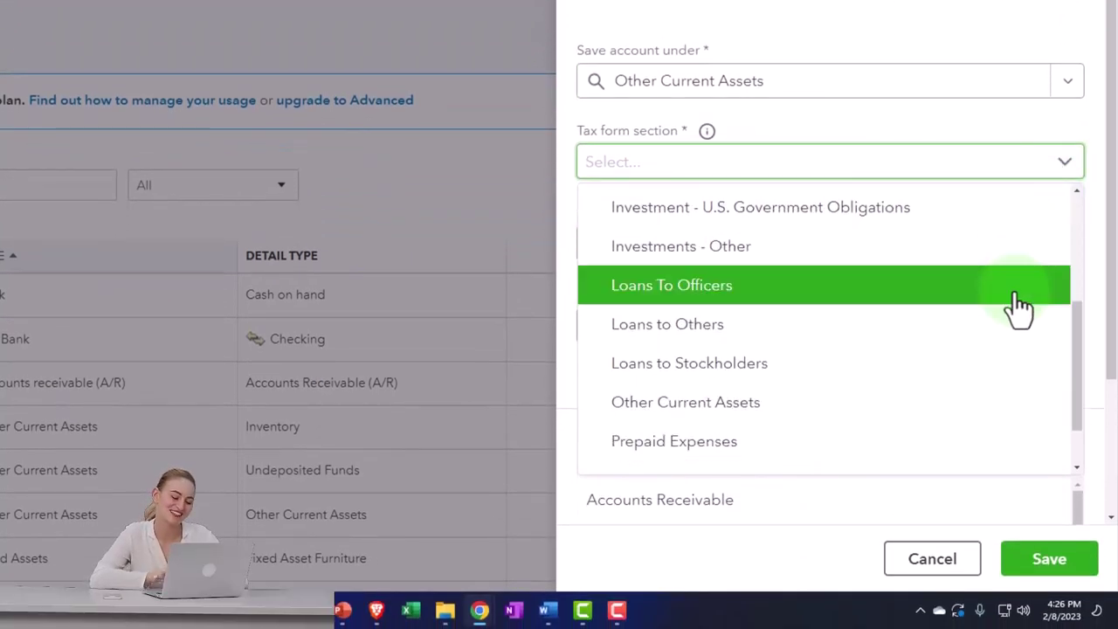
scroll(1020, 305, down, 1)
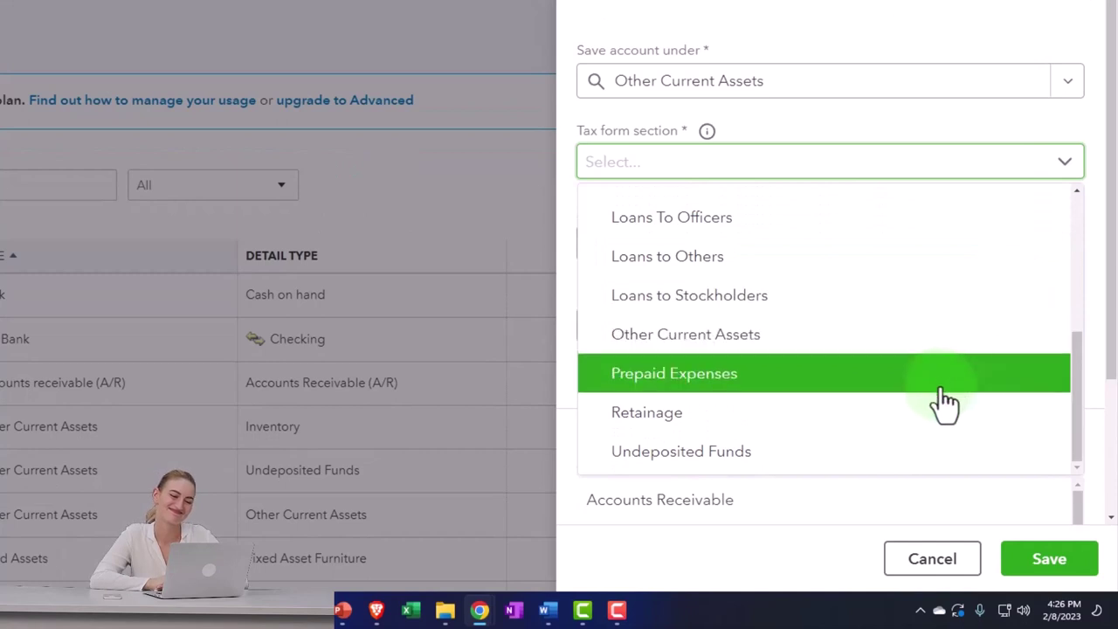
scroll(939, 410, up, 4)
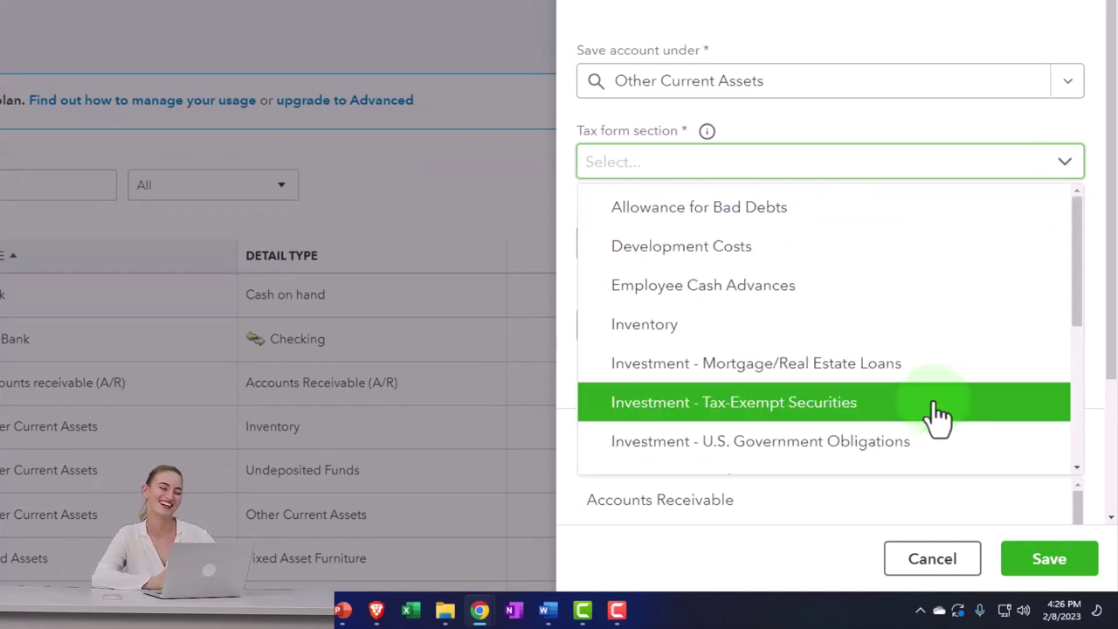
click(935, 410)
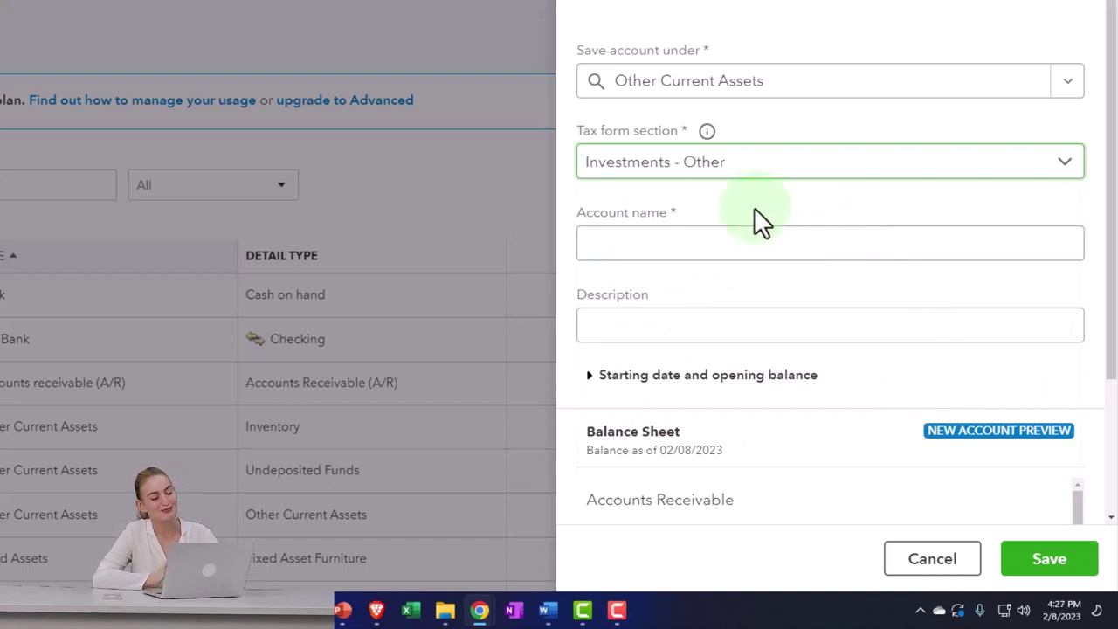
Name the account Investments, check its placement in the balance sheet preview, and save it.
click(670, 245)
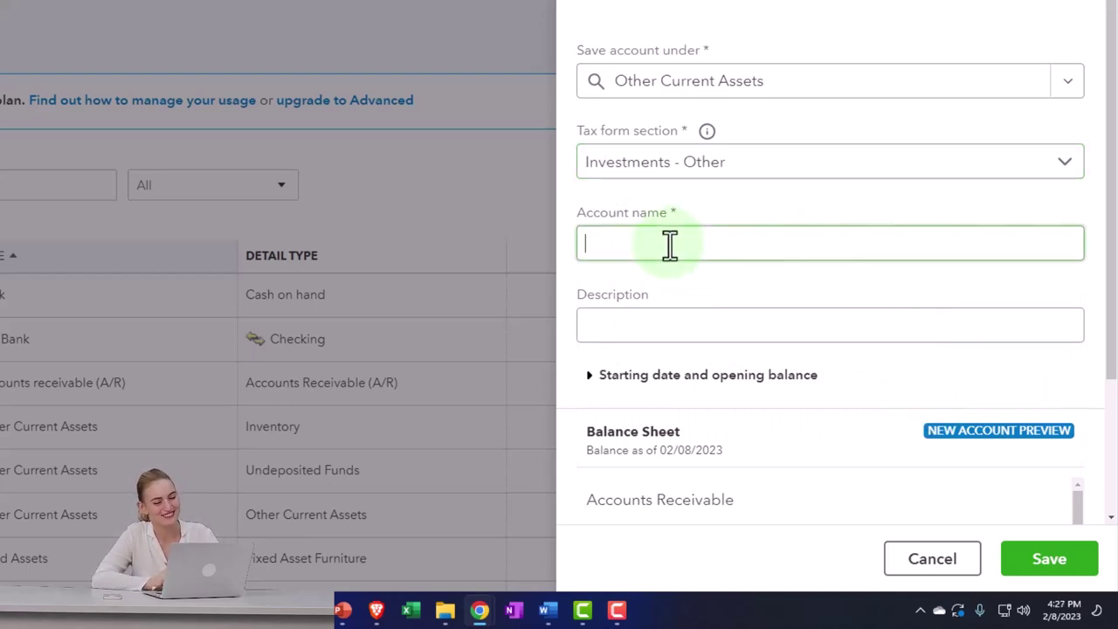
text(Invest)
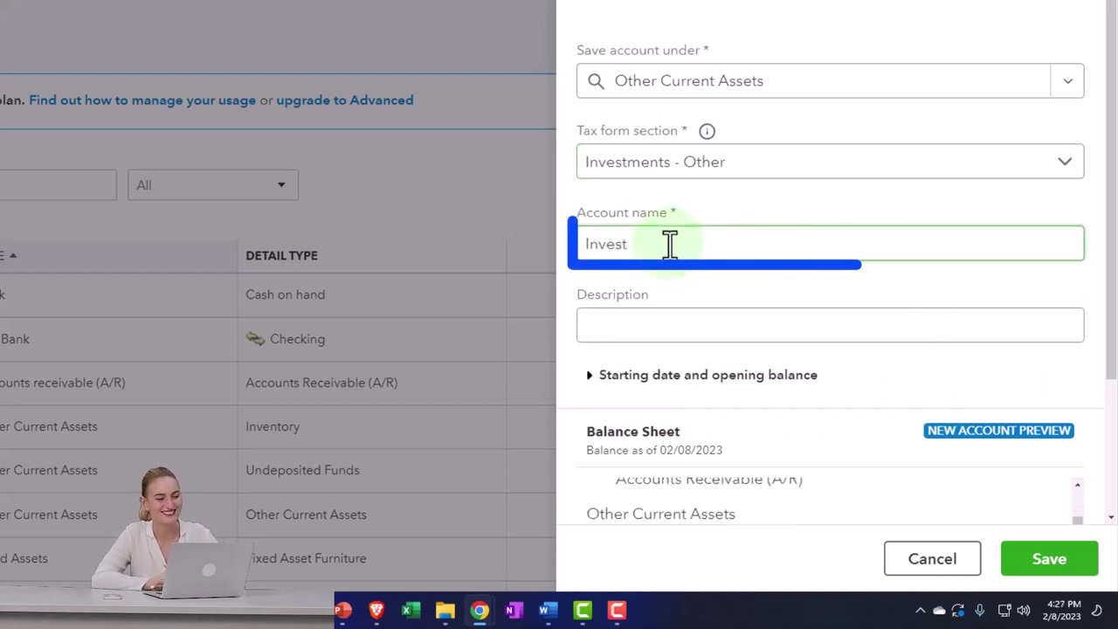
text(ments)
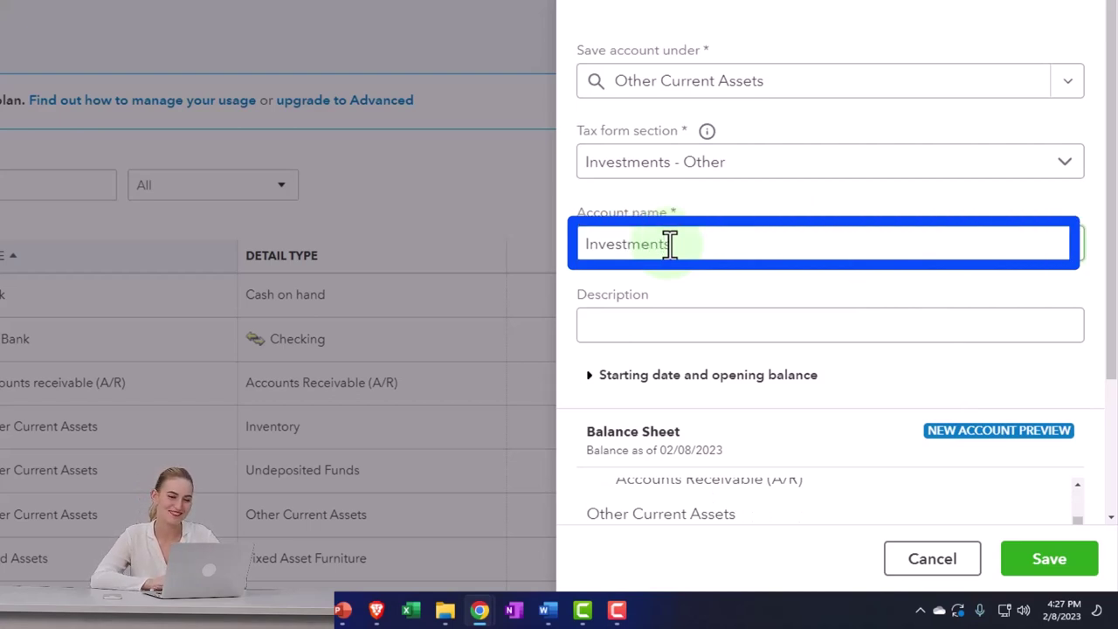
scroll(668, 247, down, 3)
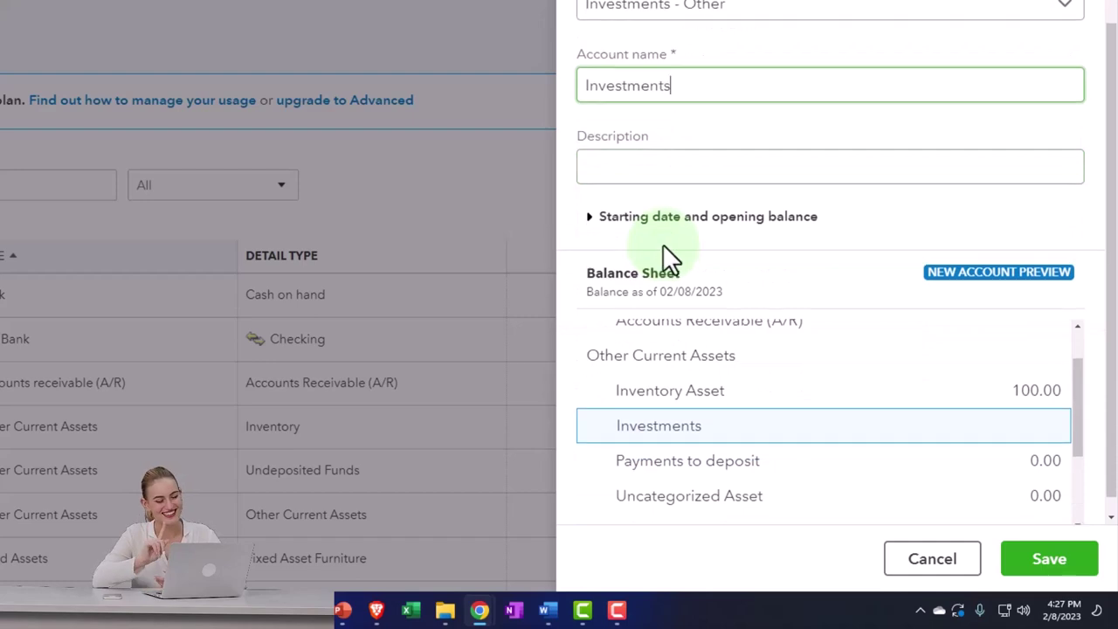
scroll(664, 249, down, 1)
scroll(684, 340, down, 3)
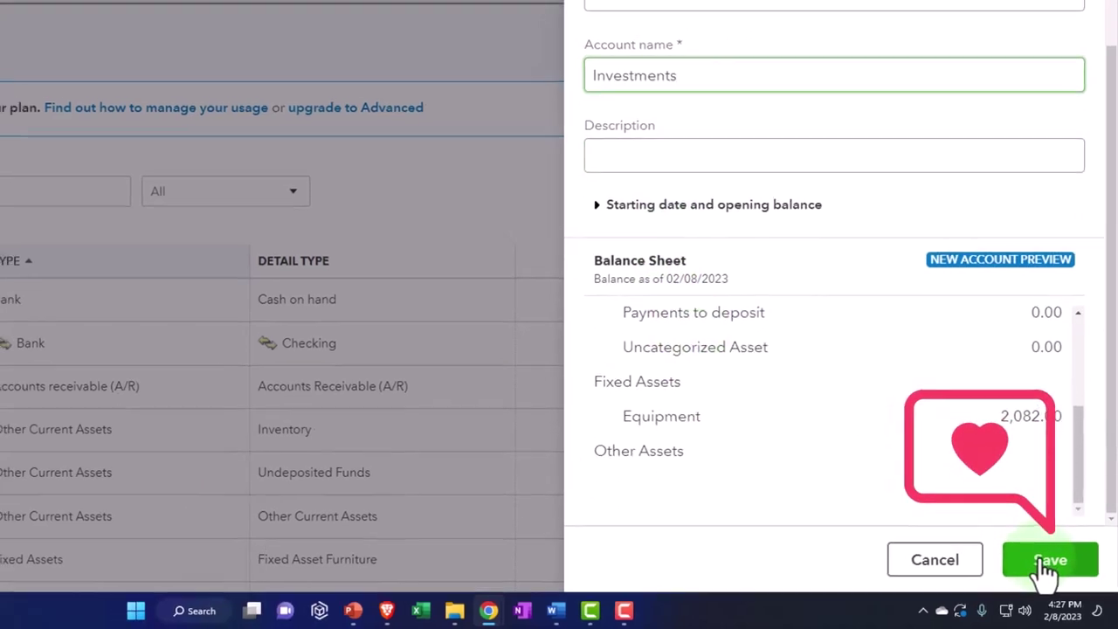
click(1049, 561)
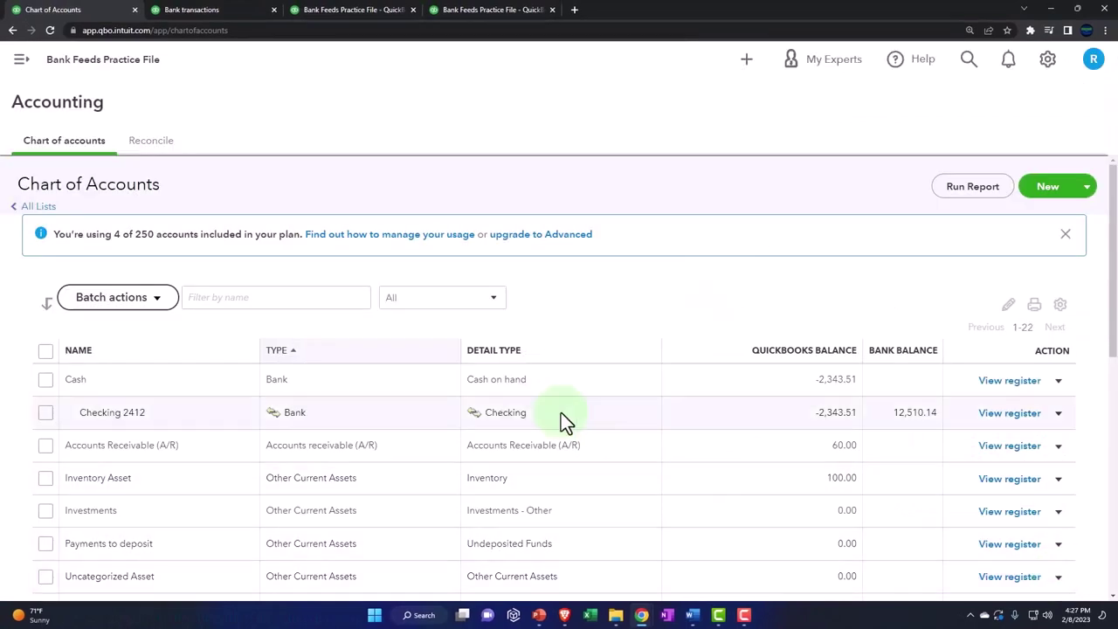
Start a new Assets account in the chart of accounts and save it under the Investments account.
scroll(555, 413, down, 2)
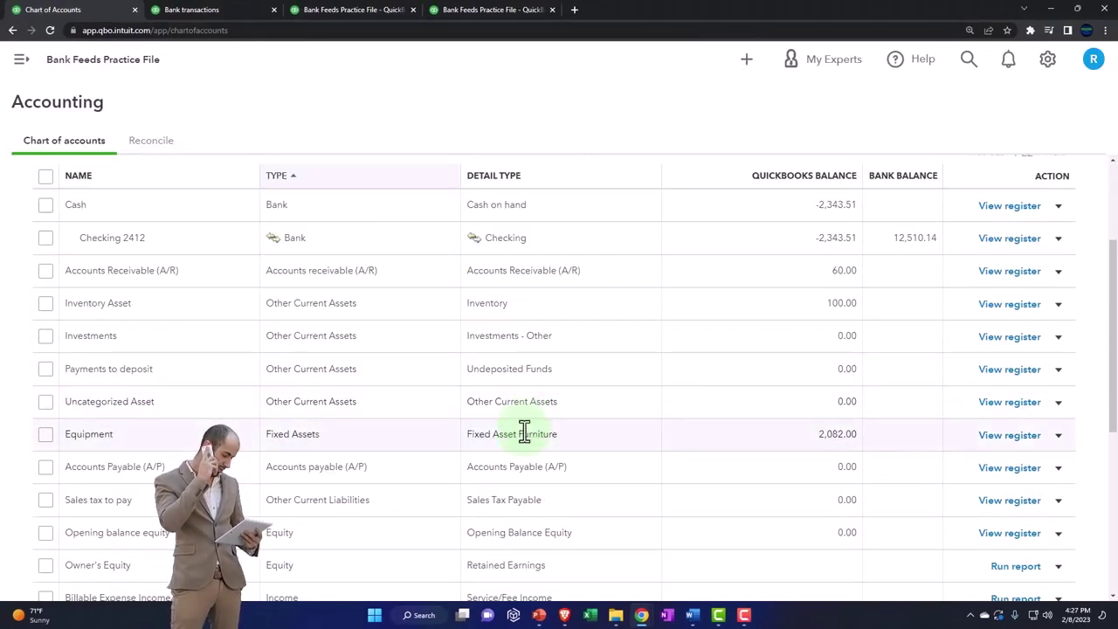
scroll(344, 381, down, 1)
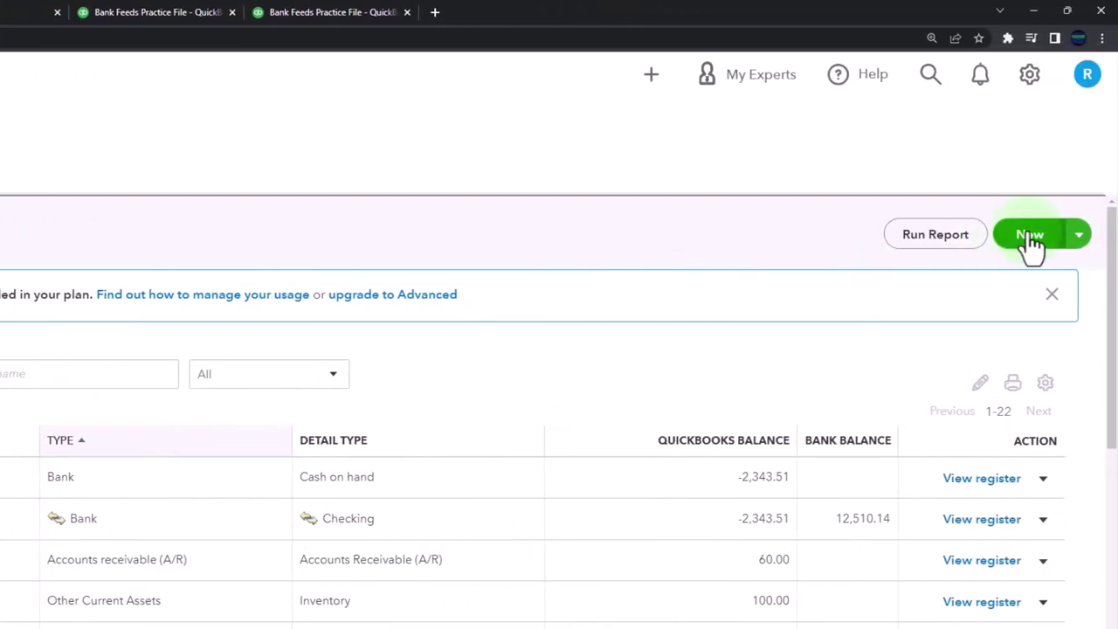
click(1039, 241)
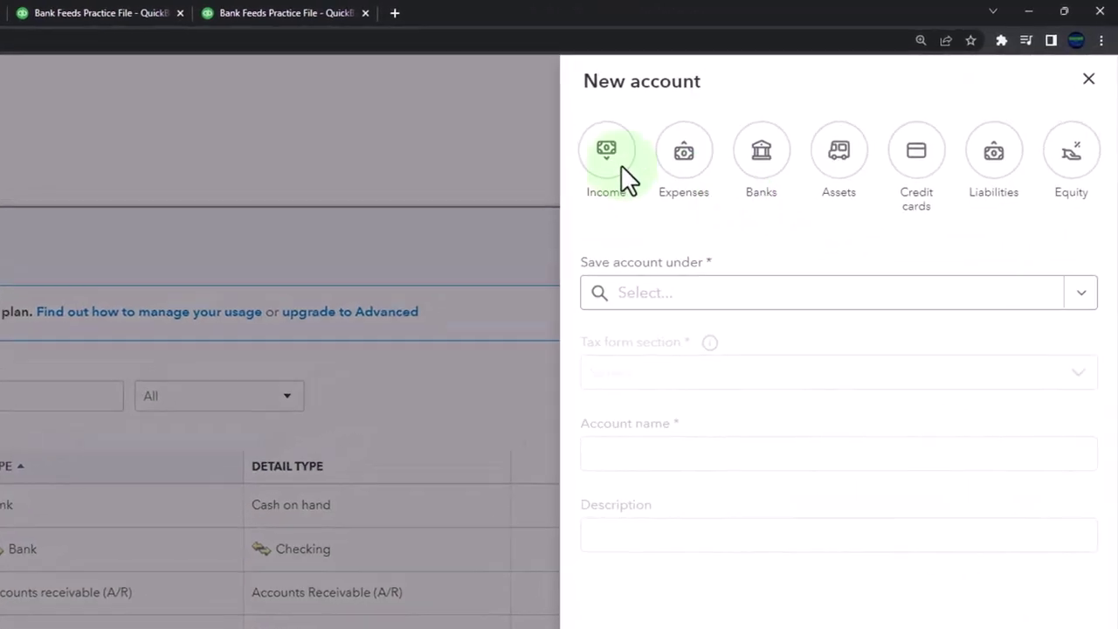
click(841, 165)
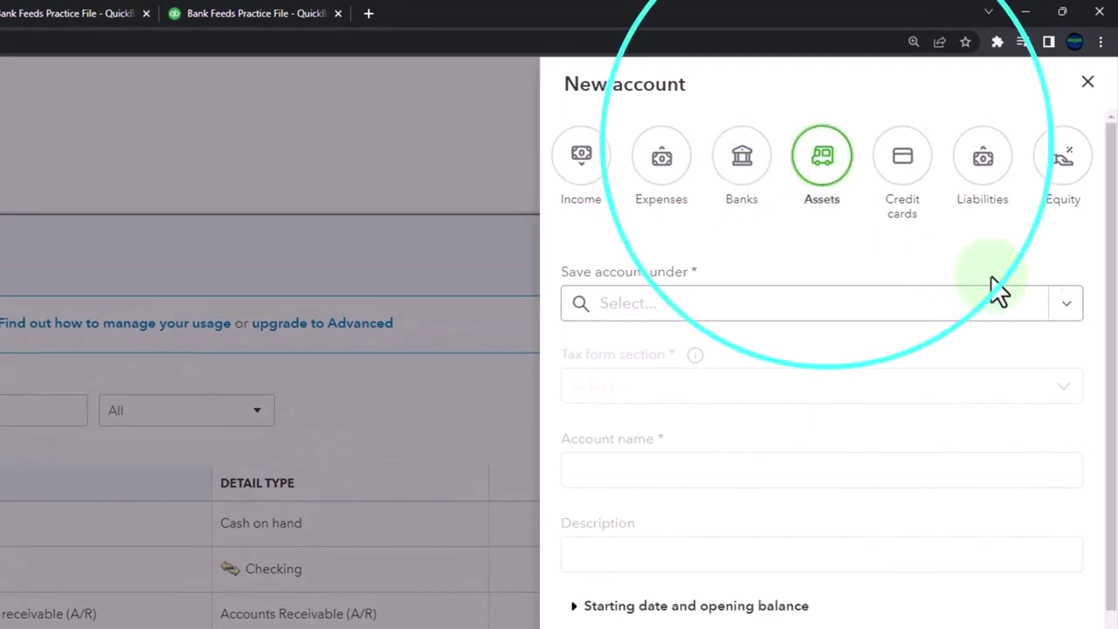
click(1068, 311)
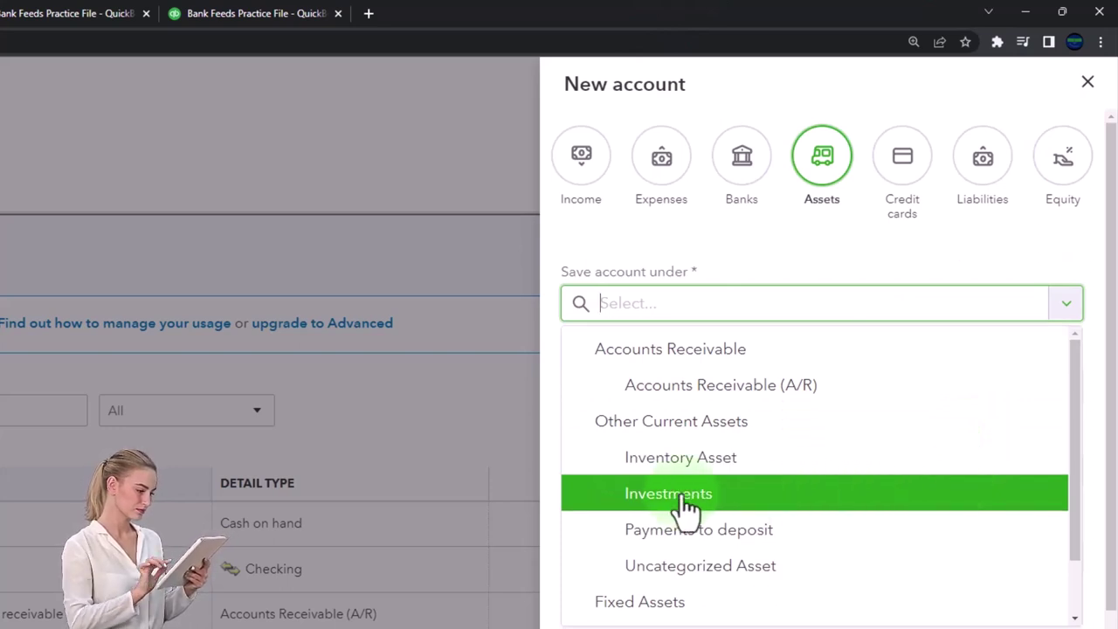
click(731, 511)
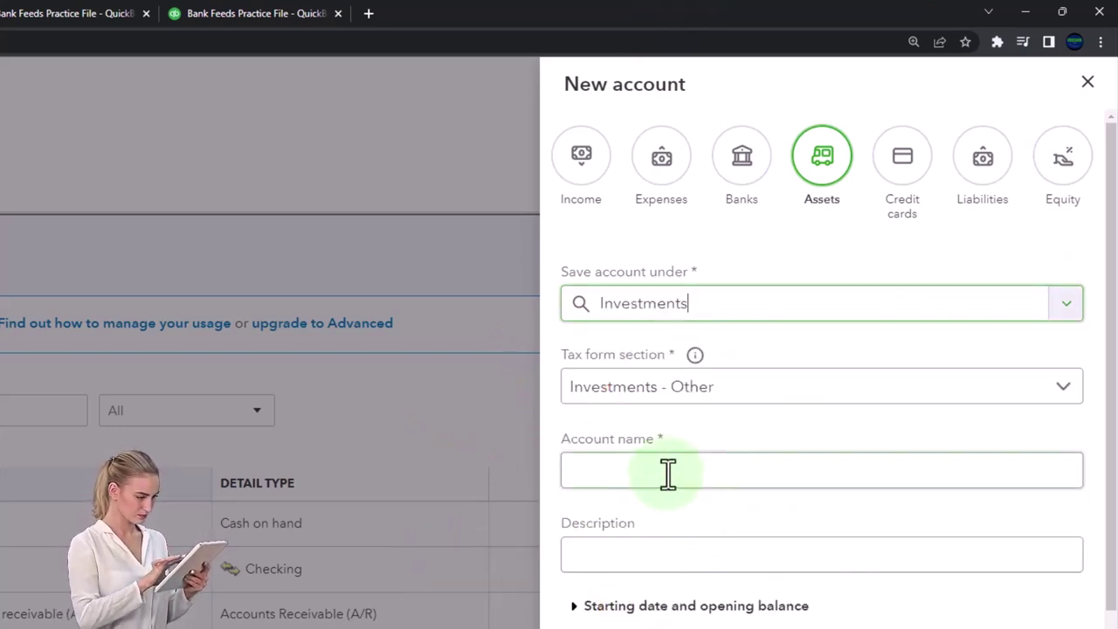
Name the sub-account B of A, check its placement in the balance sheet preview, and save it.
click(668, 471)
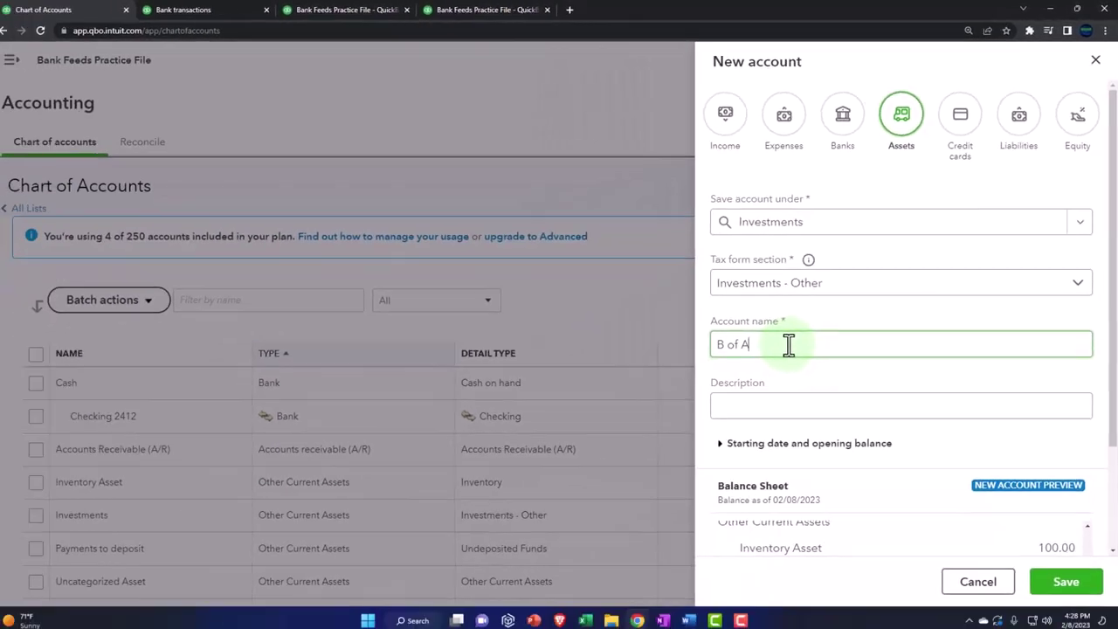
scroll(892, 453, down, 1)
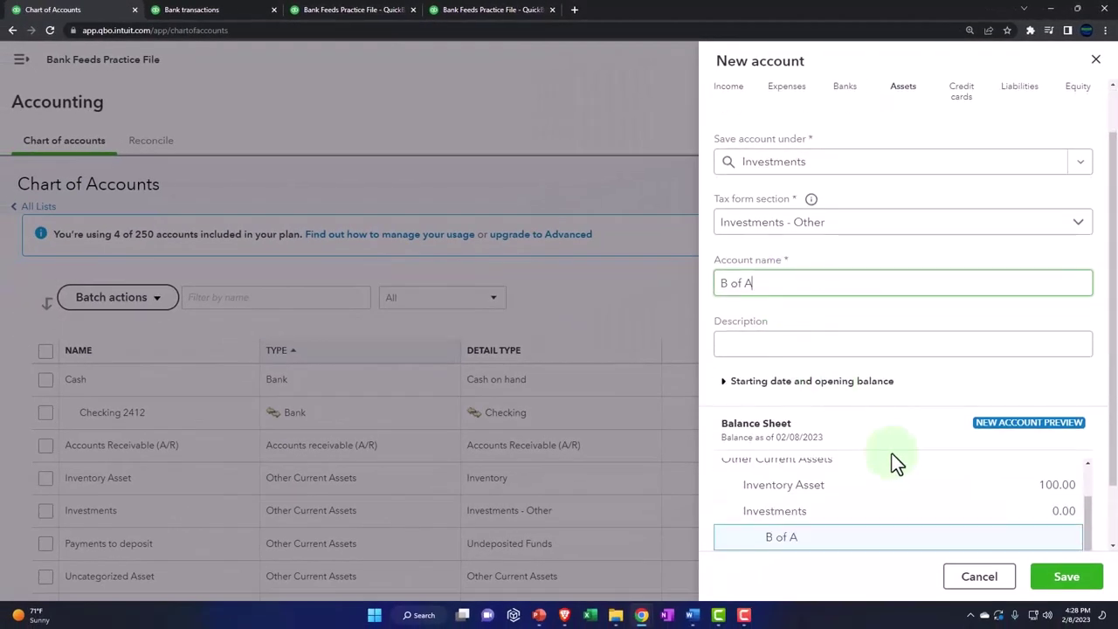
click(1060, 578)
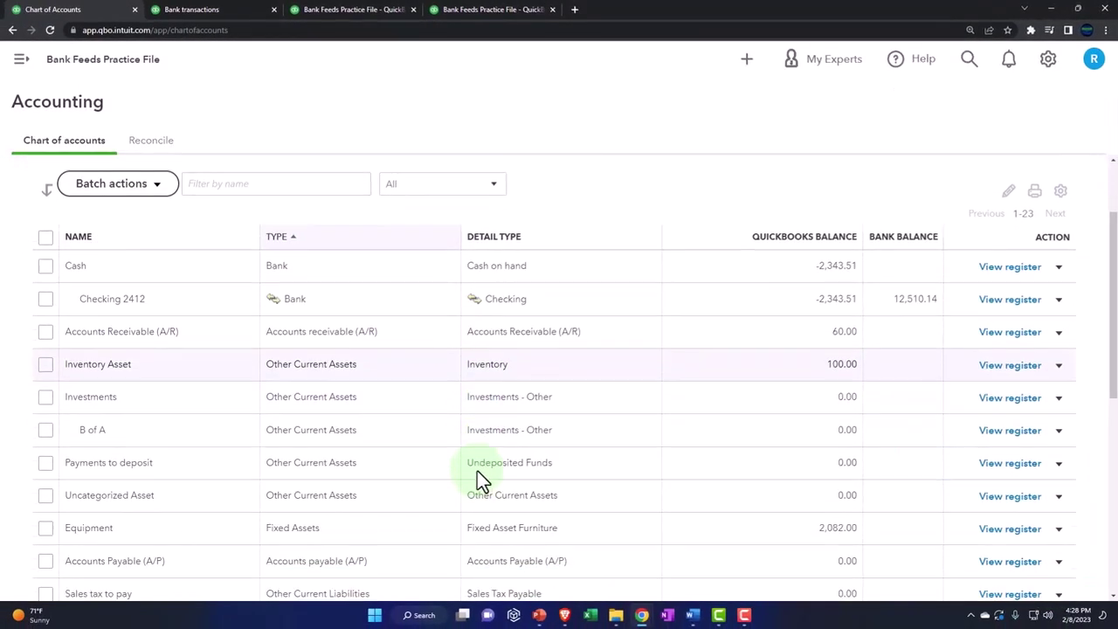
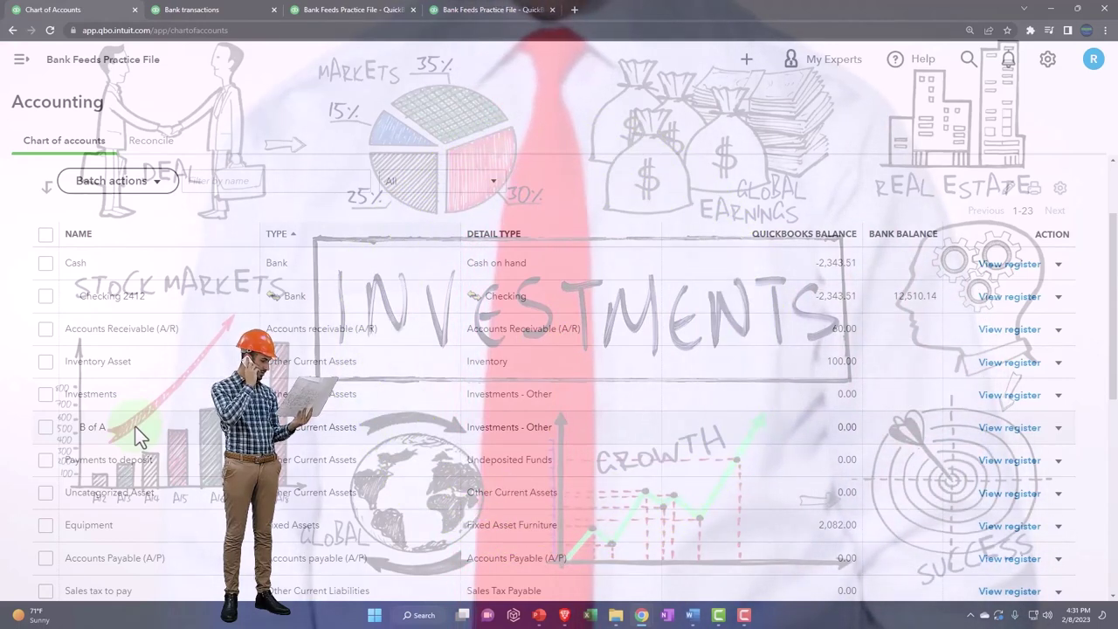
Start another new Assets account in the chart of accounts, with Investments as its parent account.
scroll(650, 342, up, 2)
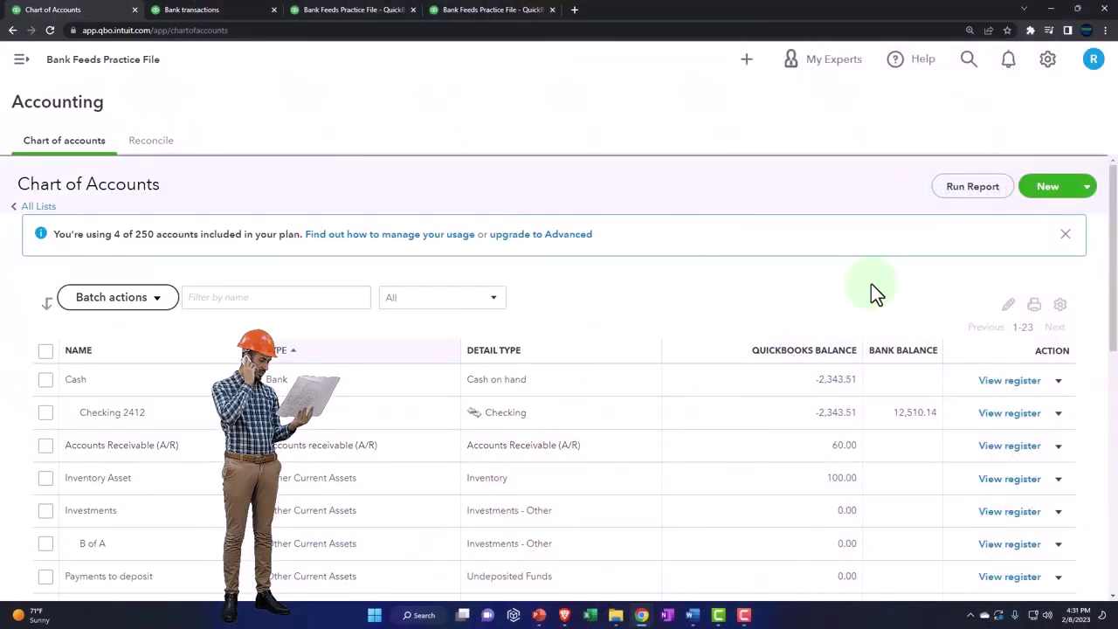
click(1044, 194)
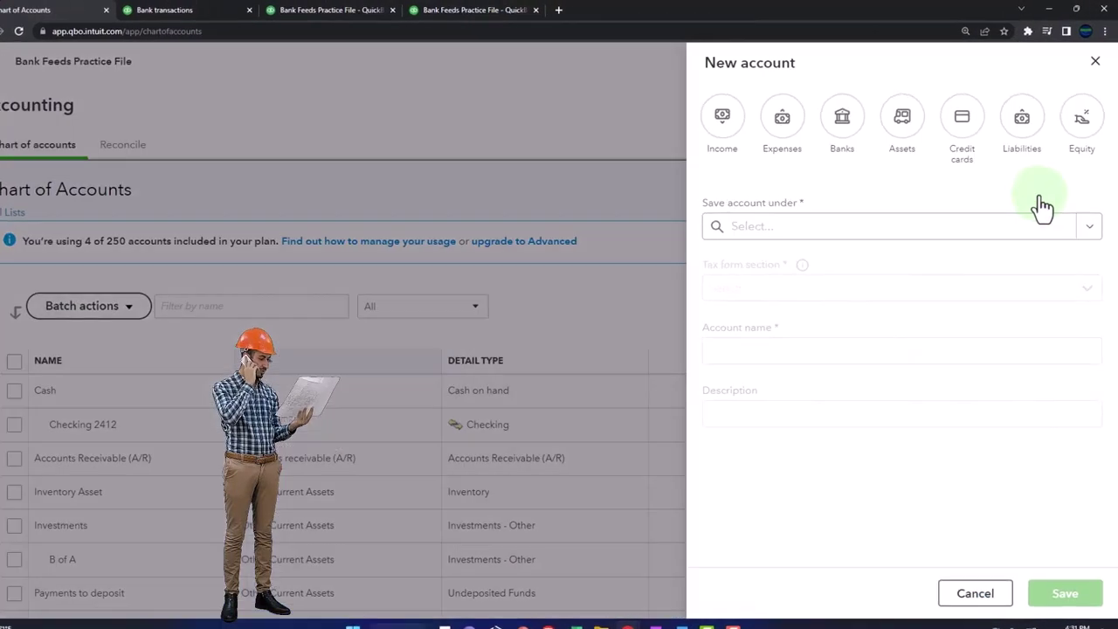
click(851, 149)
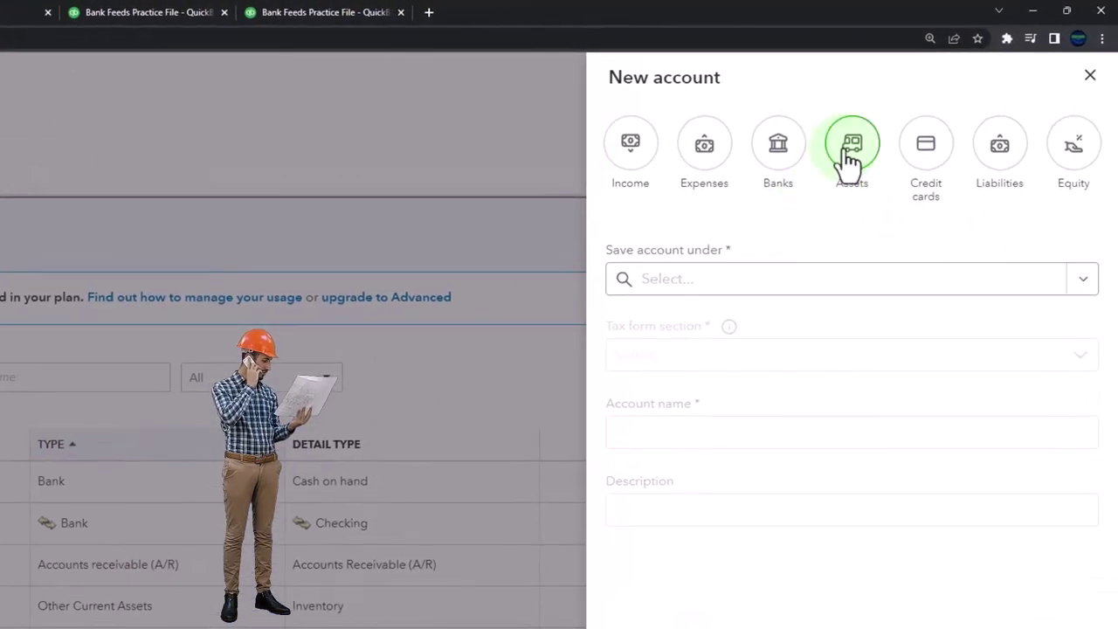
click(1070, 281)
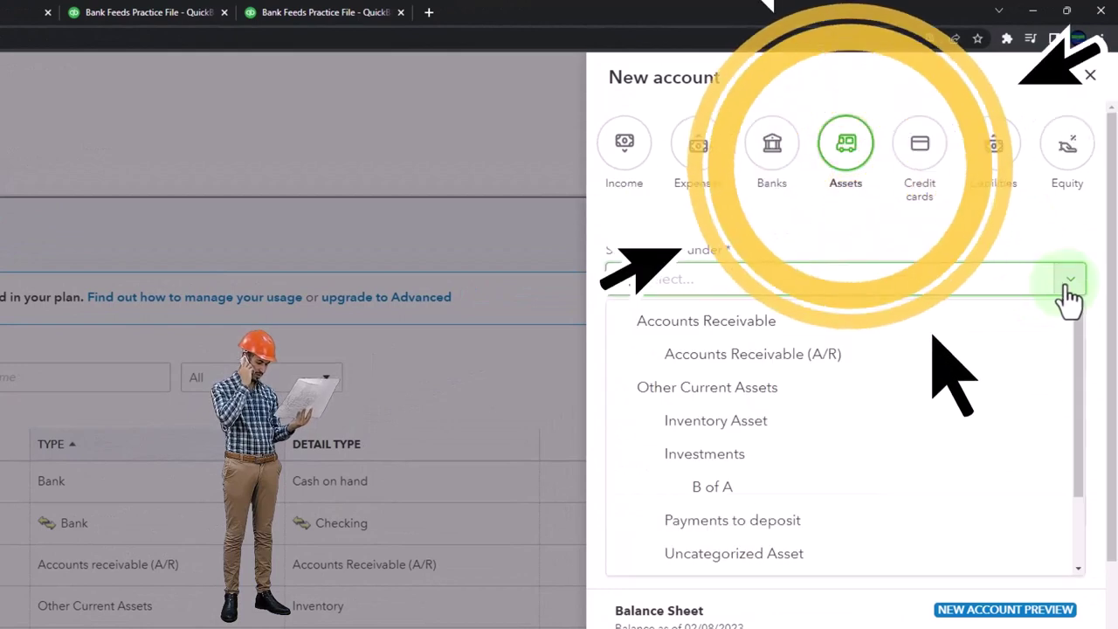
click(913, 456)
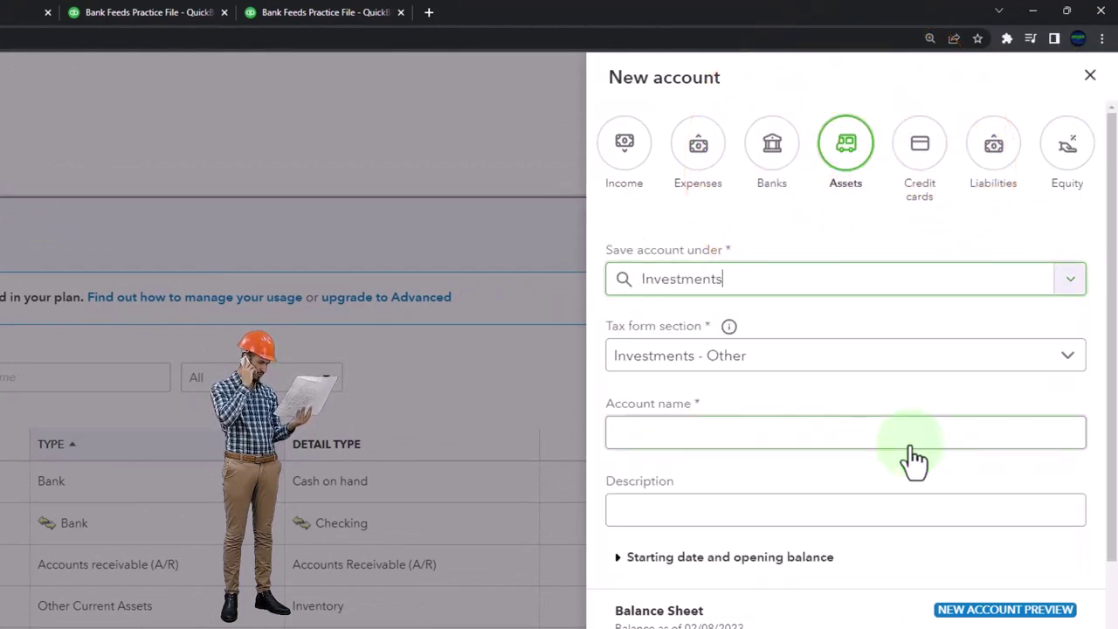
Name the second sub-account Primerica, check the balance sheet preview, save it, and review it in the accounts list.
click(706, 437)
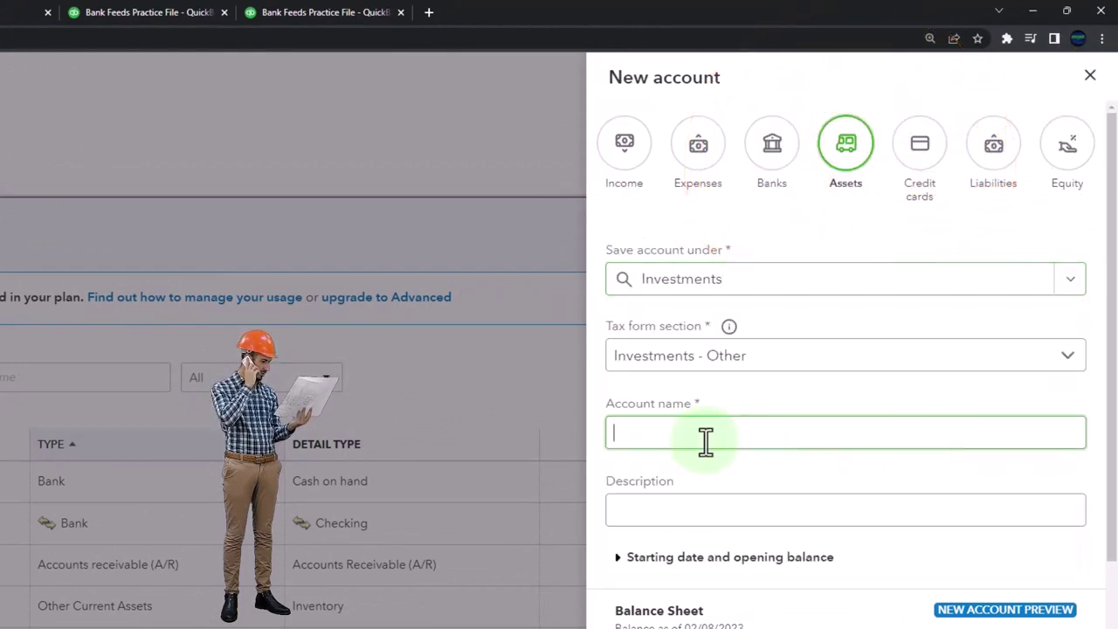
text(Primerica)
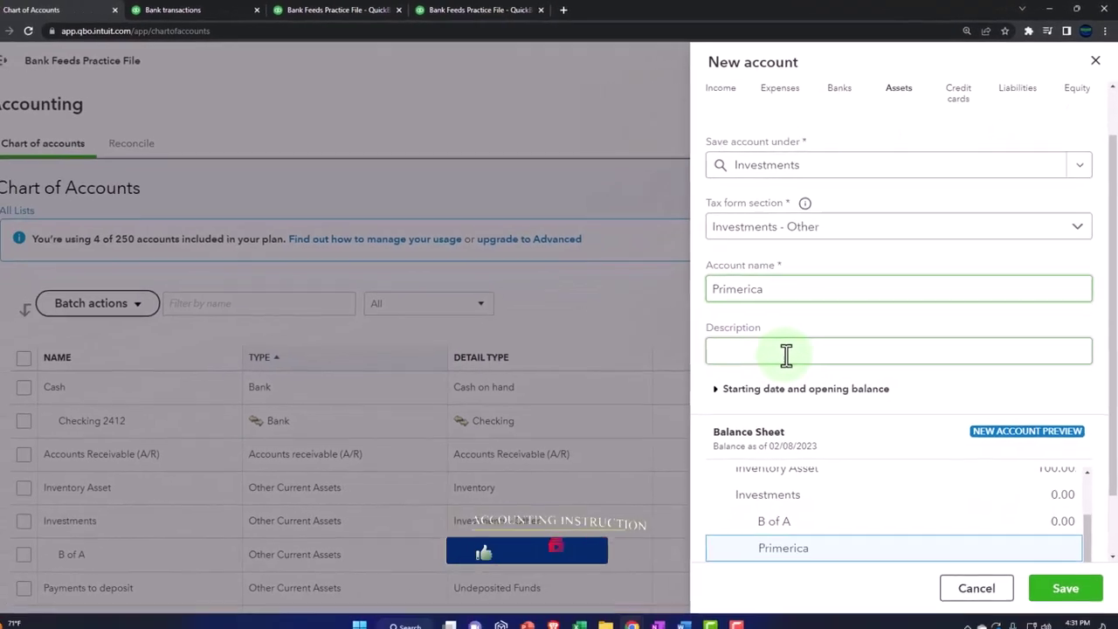
scroll(787, 353, down, 2)
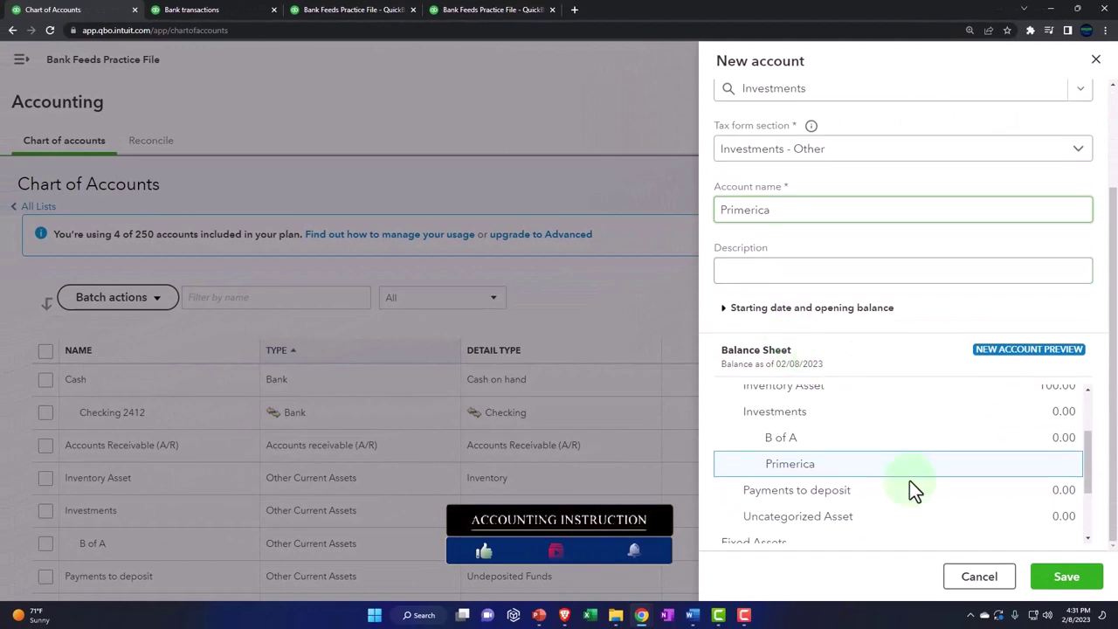
click(1049, 584)
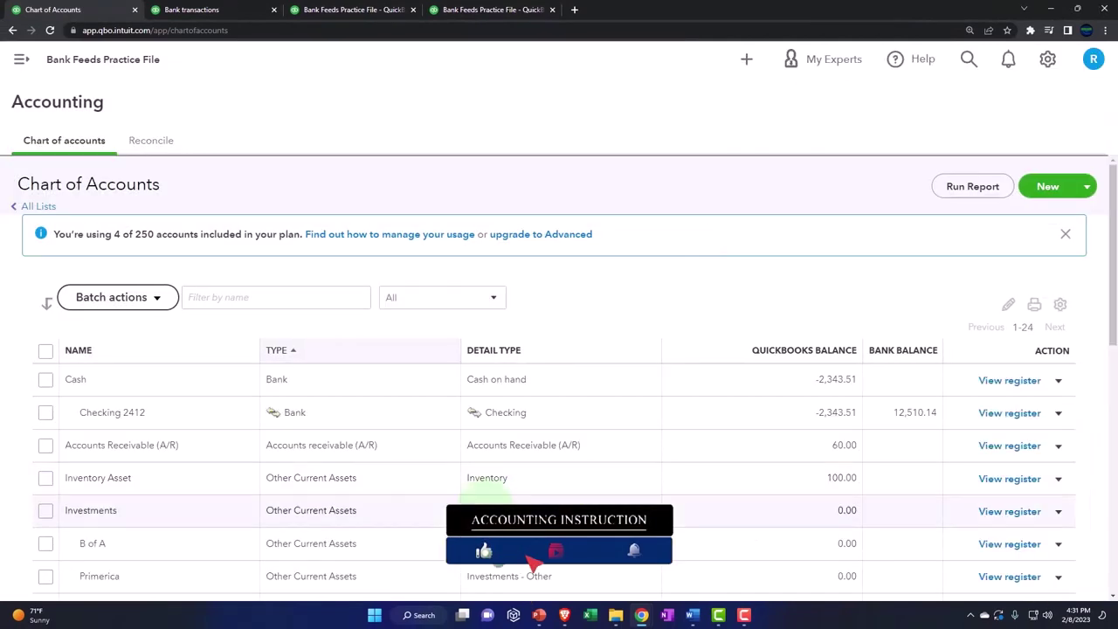
scroll(487, 498, down, 2)
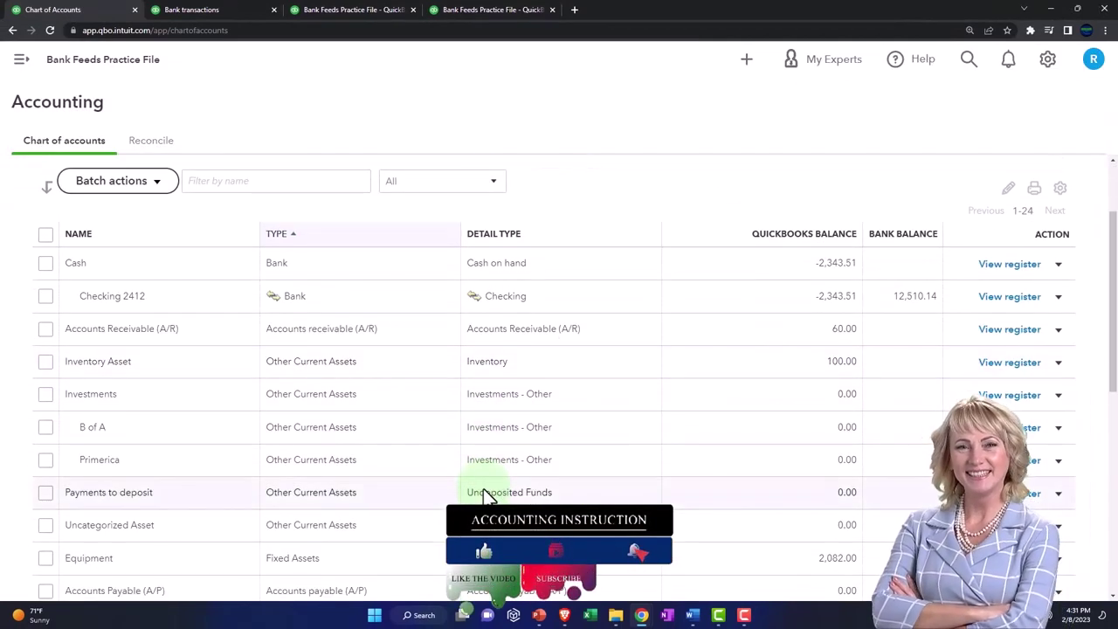